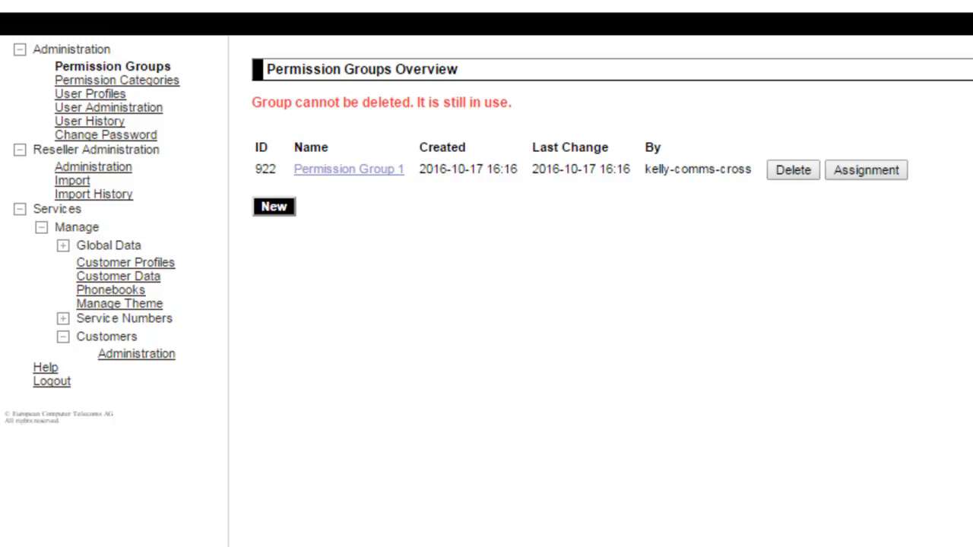
- Start a new permission group named "Permission Group 2" with the description "Admin User"
click(108, 69)
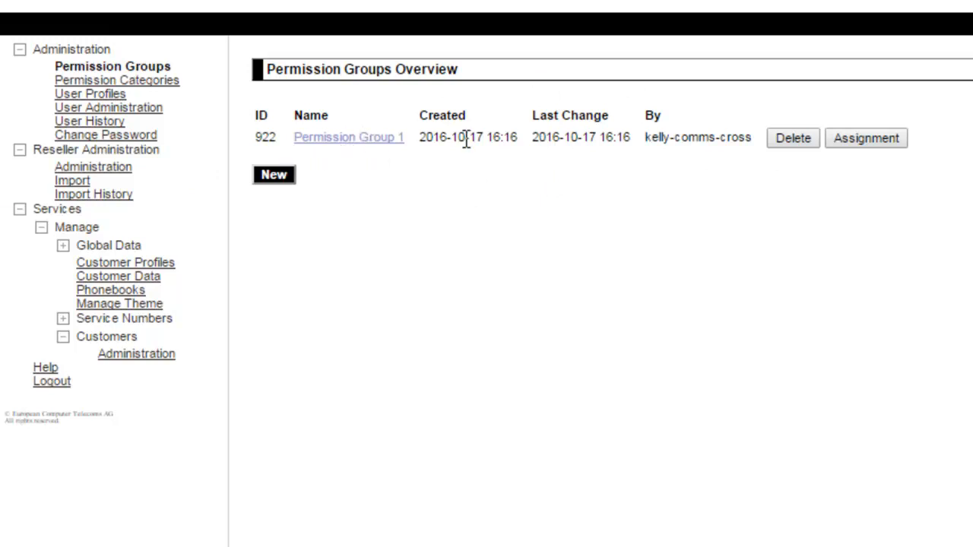
click(279, 185)
click(411, 114)
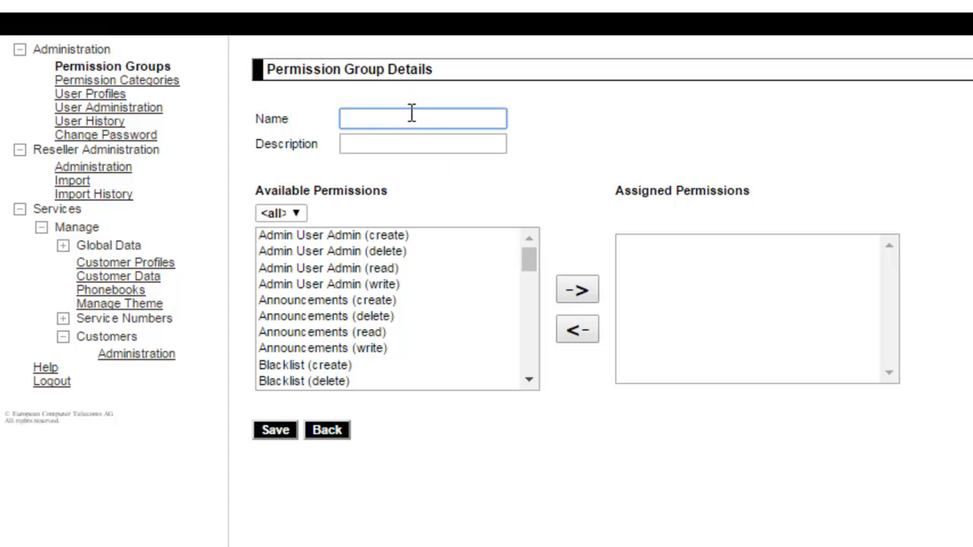
text(Permission Group 2)
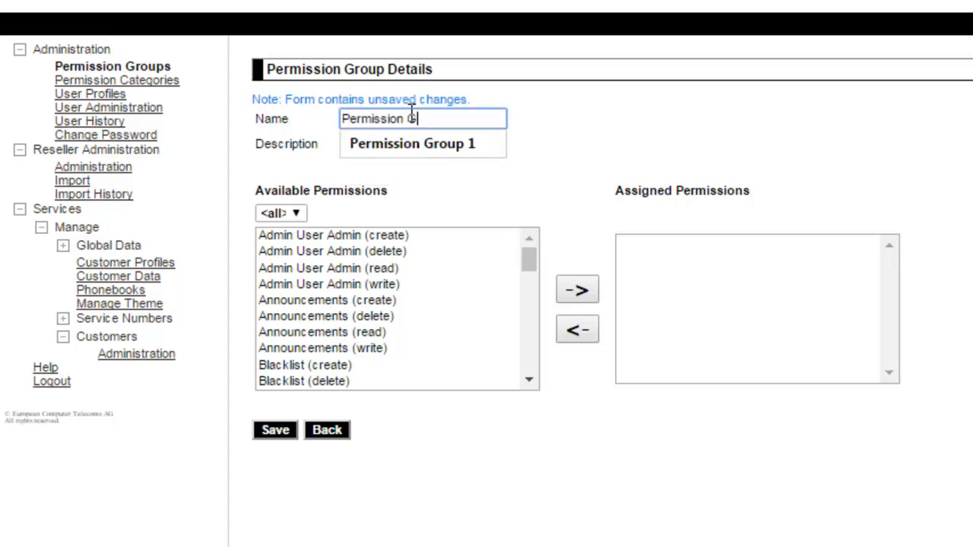
click(380, 147)
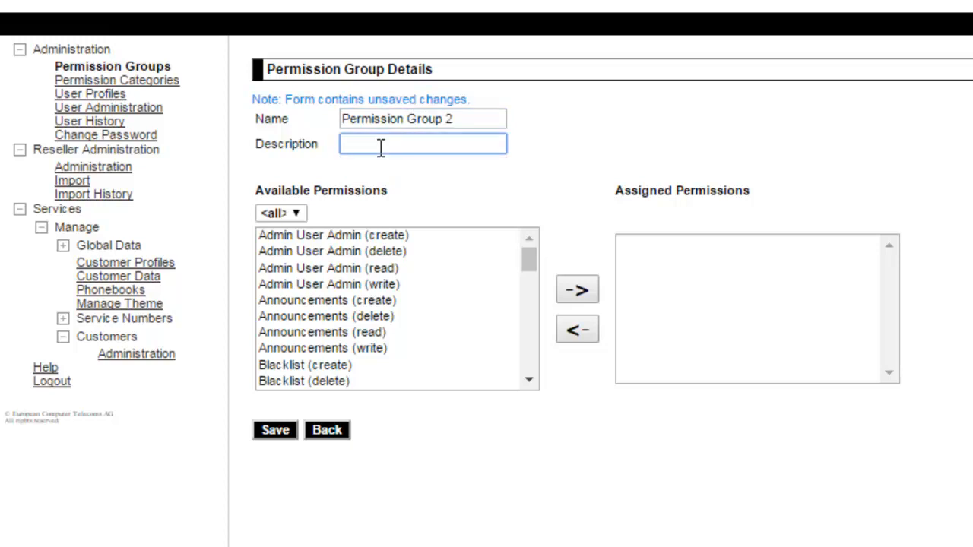
text(Admin U)
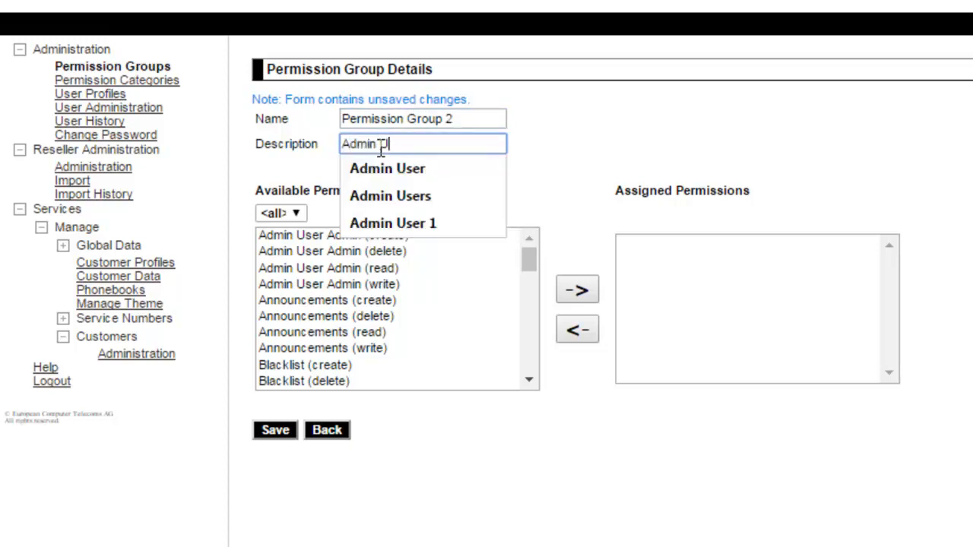
text(ser)
click(821, 135)
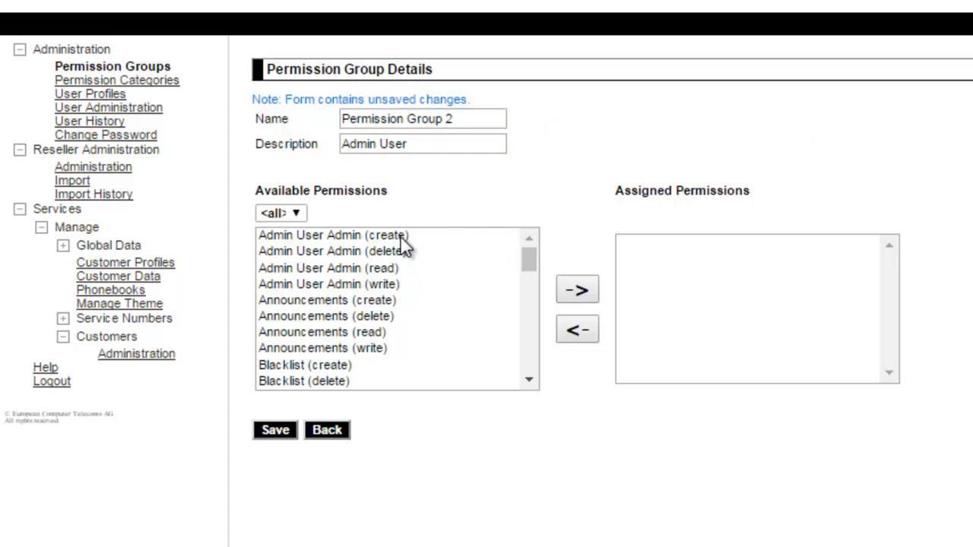
- Assign all available permissions, from Admin User Admin (create) through Time Period List (write), to Permission Group 2, save it and return to the groups overview
drag(527, 261, 523, 242)
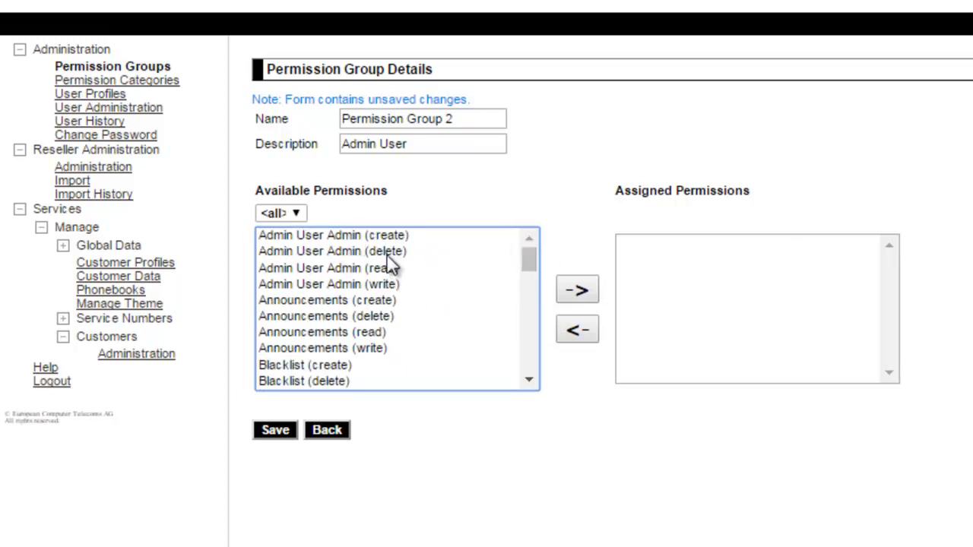
click(419, 146)
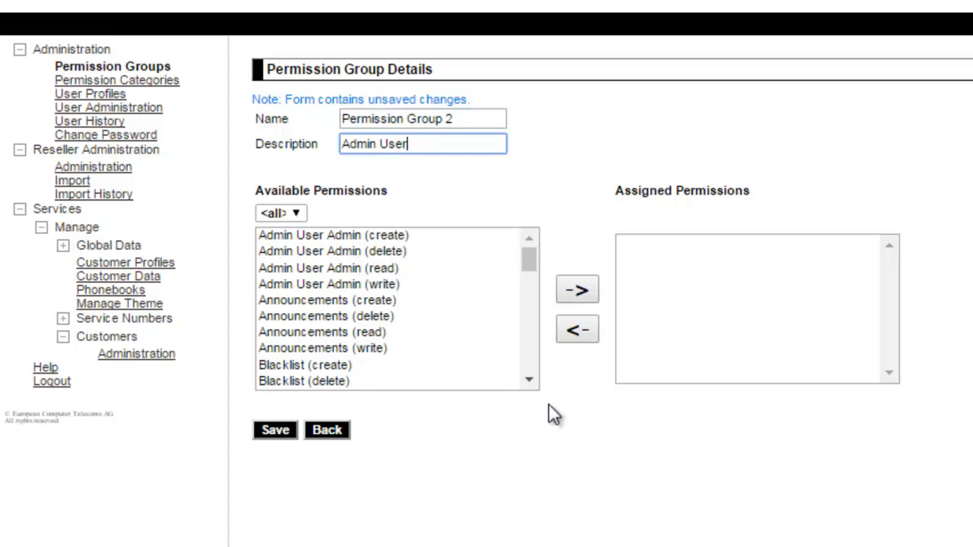
click(527, 379)
drag(532, 298, 521, 244)
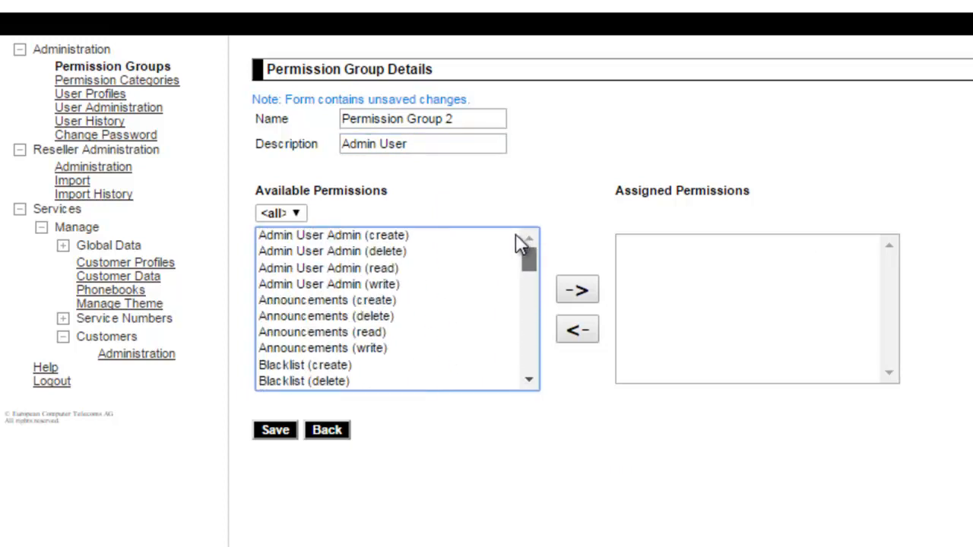
click(421, 236)
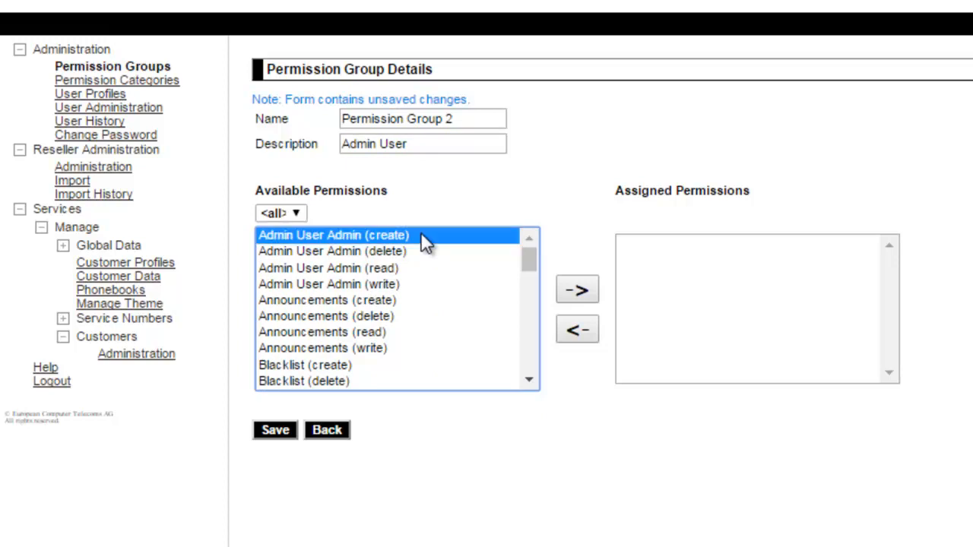
click(530, 380)
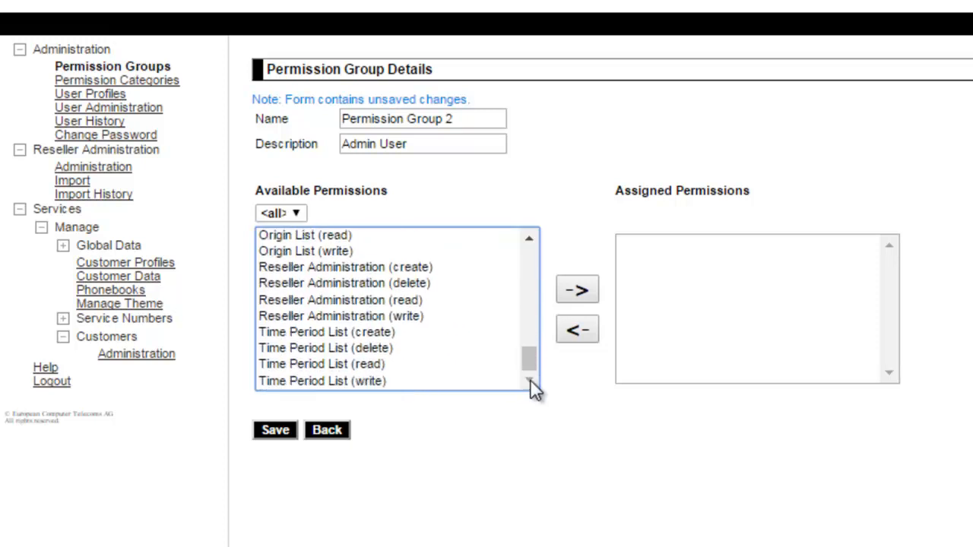
shift+click(314, 382)
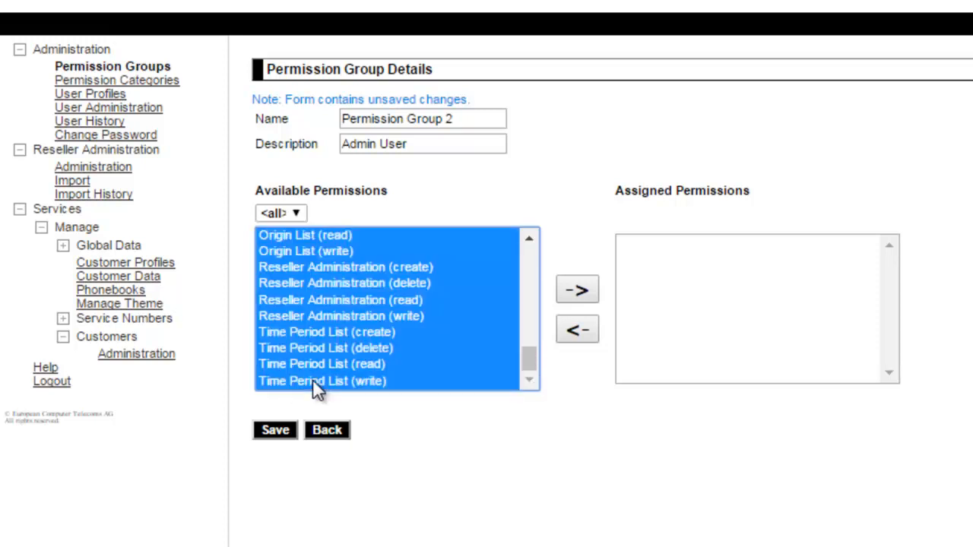
click(572, 295)
click(578, 297)
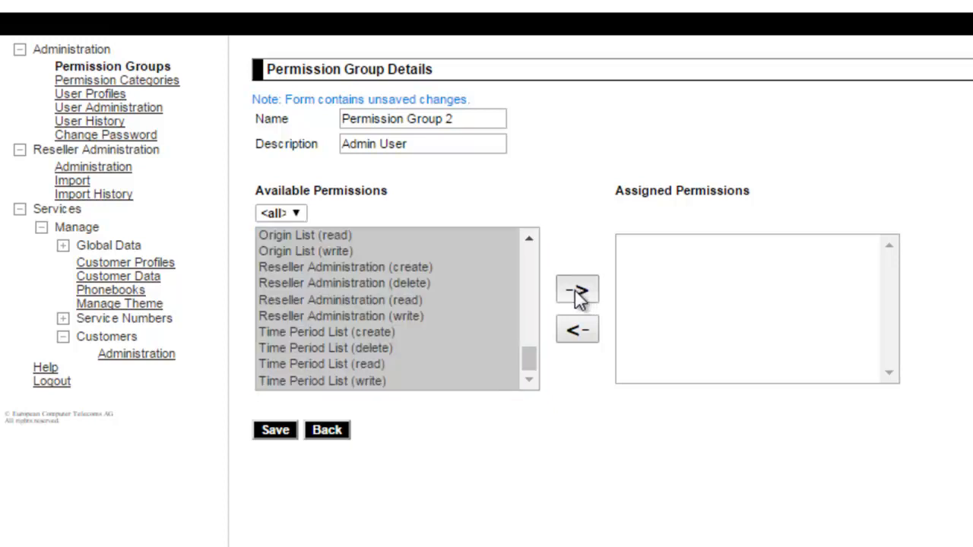
click(578, 296)
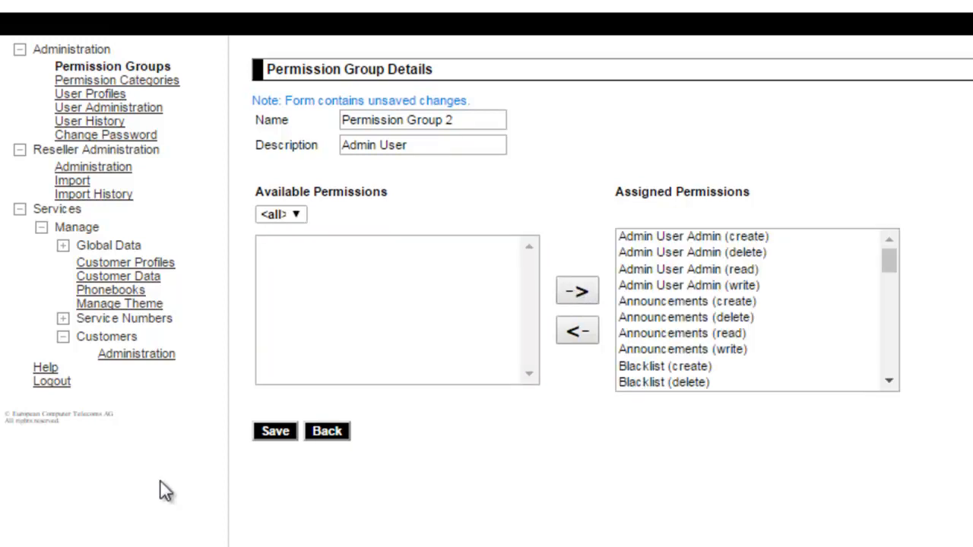
click(277, 438)
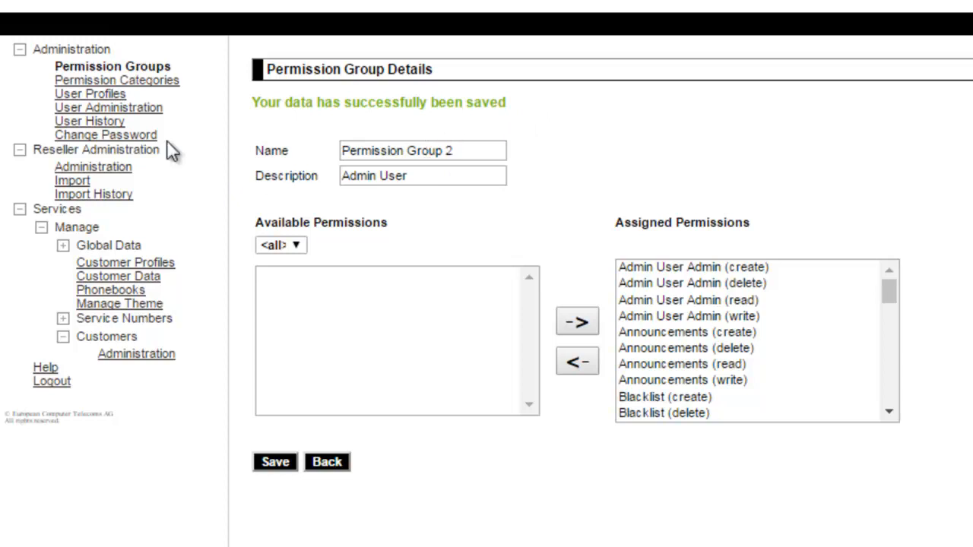
click(84, 72)
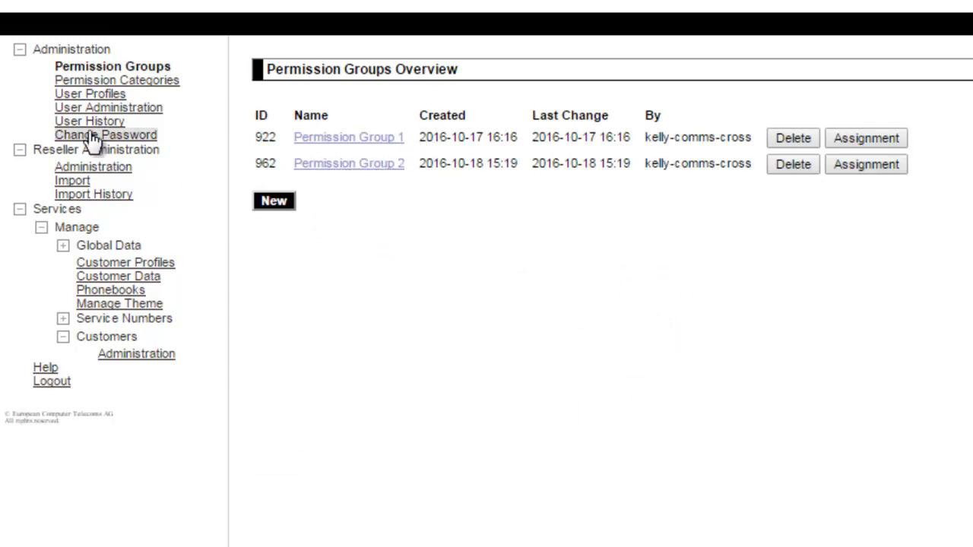
- Start a new permission category named "Permission Category 2" with the description "Admin User"
click(160, 88)
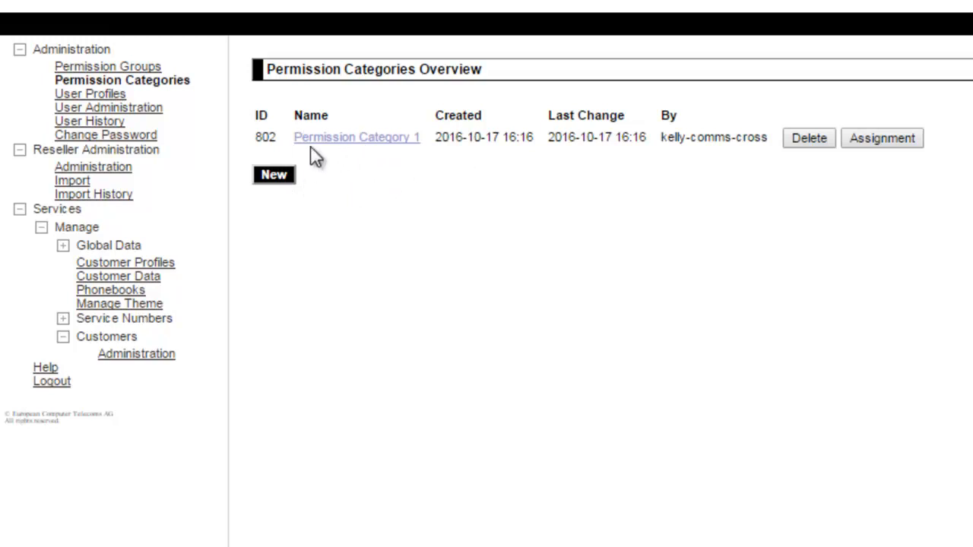
click(275, 176)
click(431, 111)
text(Per)
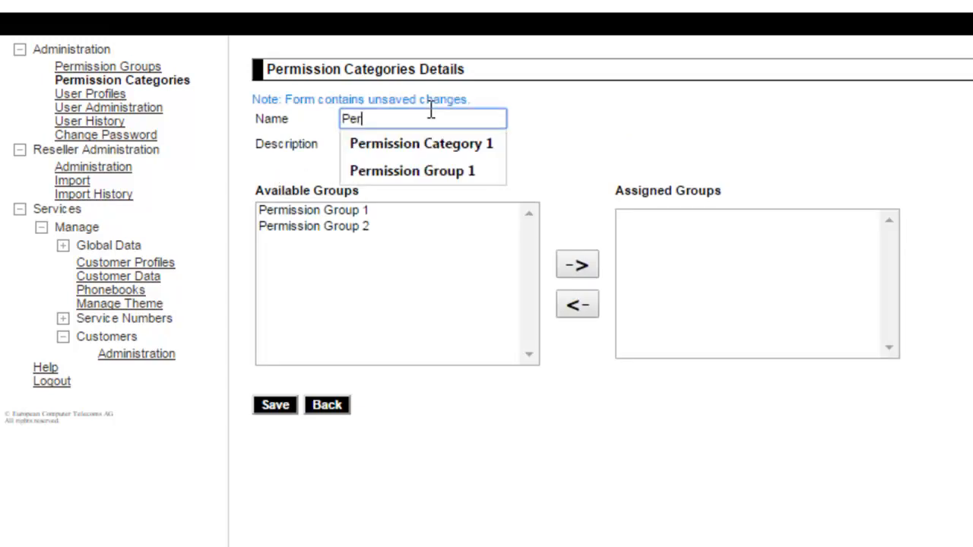
text(mission Categor)
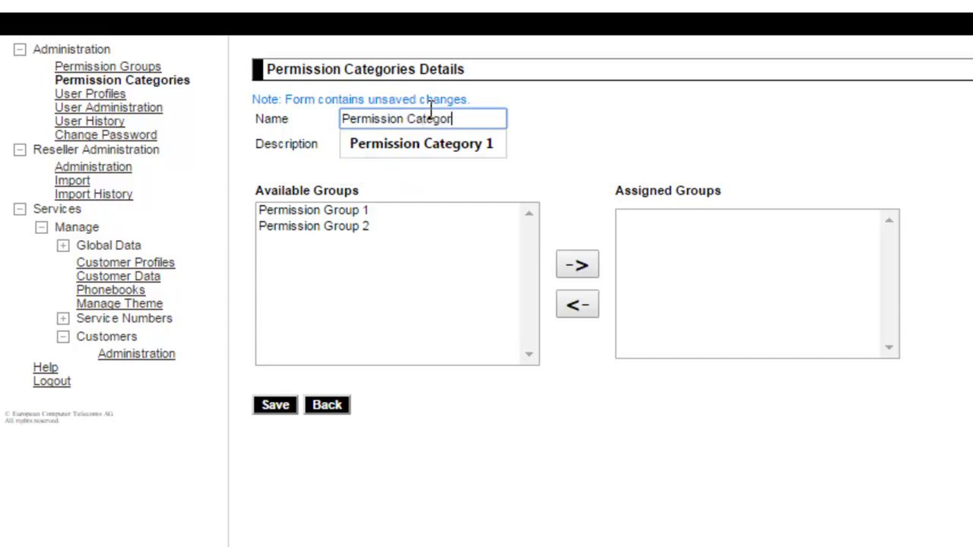
text(y 2)
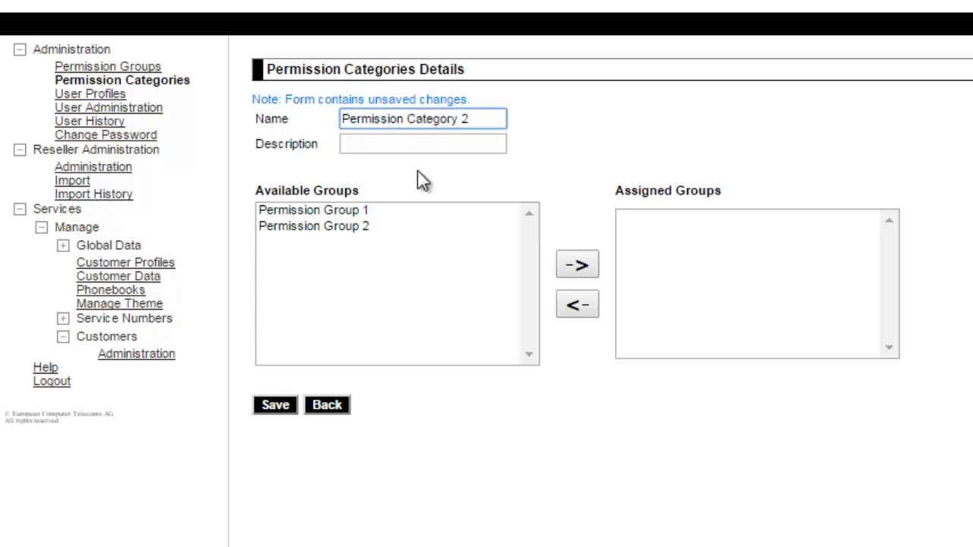
click(435, 145)
text(Admin )
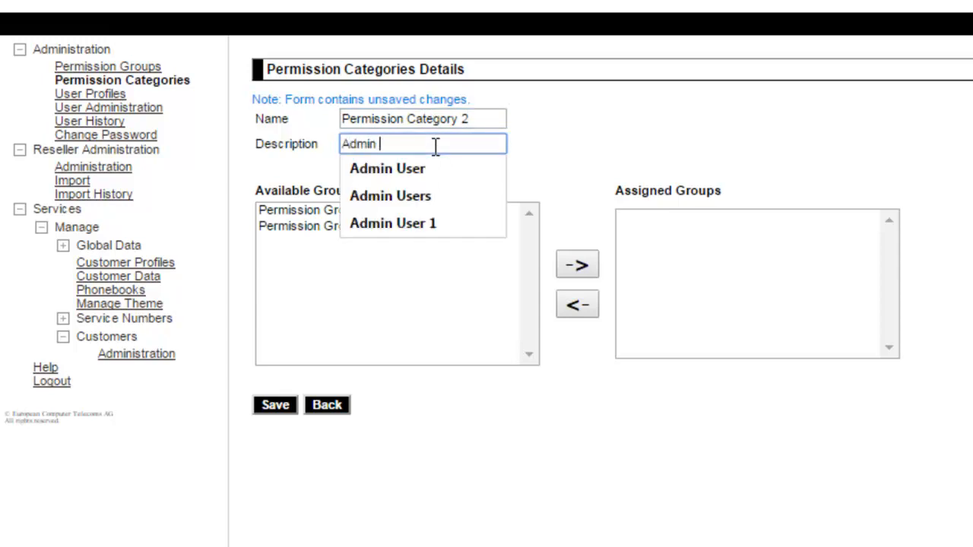
text(User)
click(438, 162)
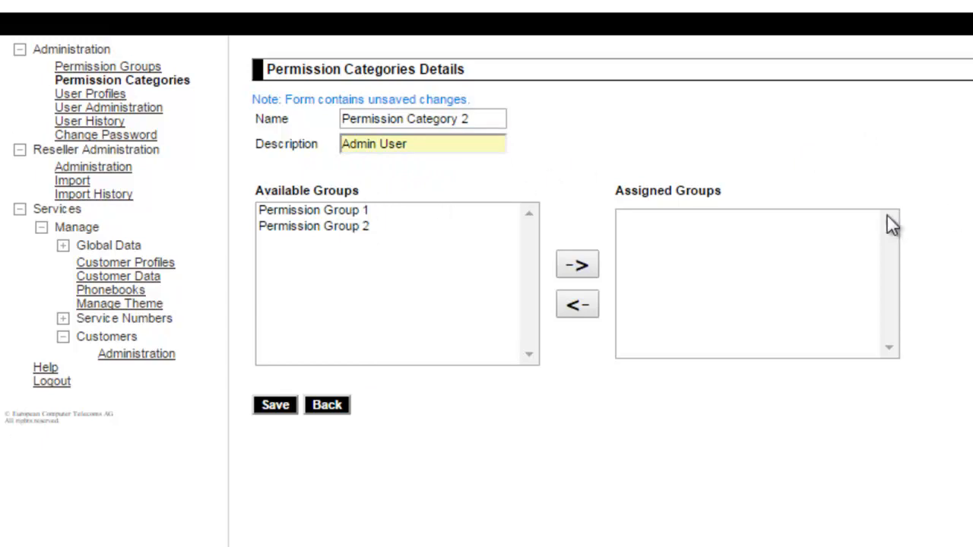
click(474, 119)
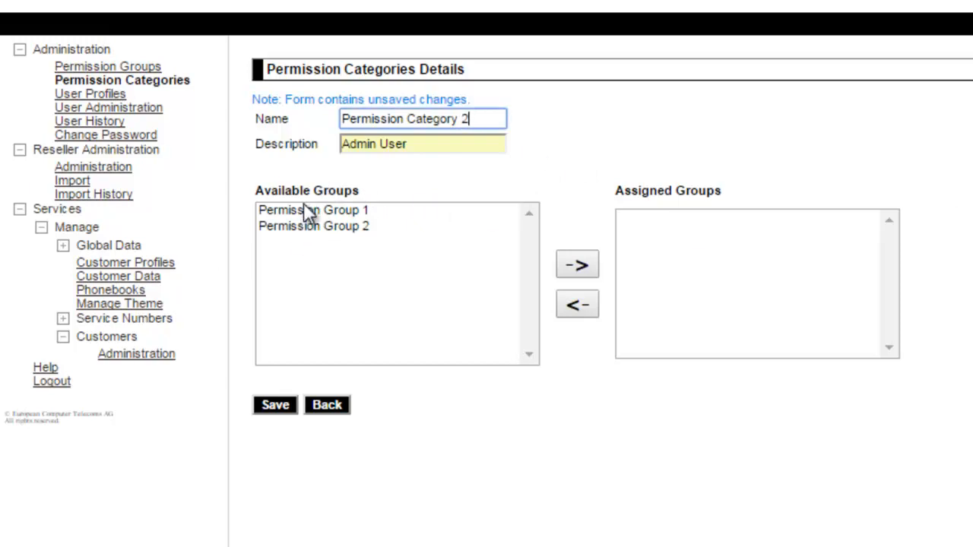
- Assign Permission Group 1 and Permission Group 2 to the new permission category and save it
click(310, 213)
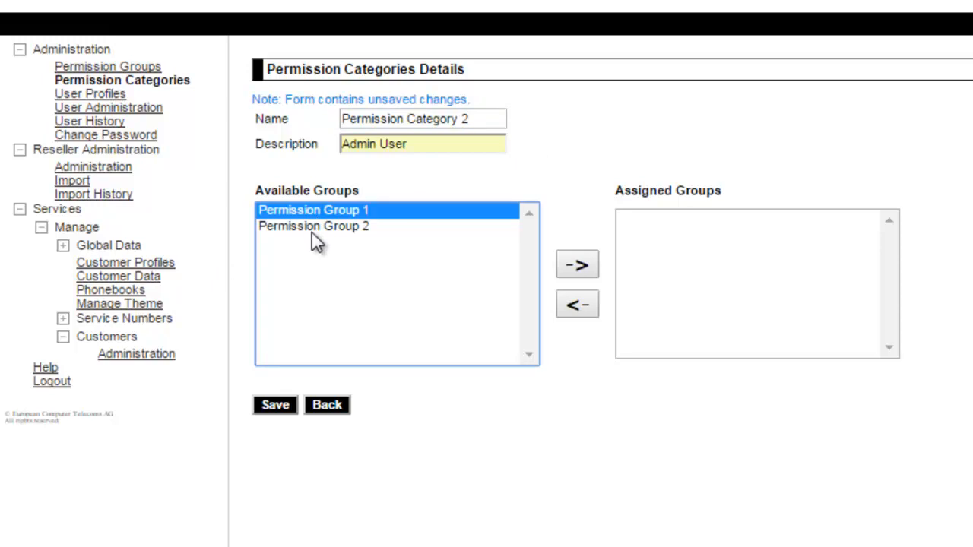
shift+click(312, 229)
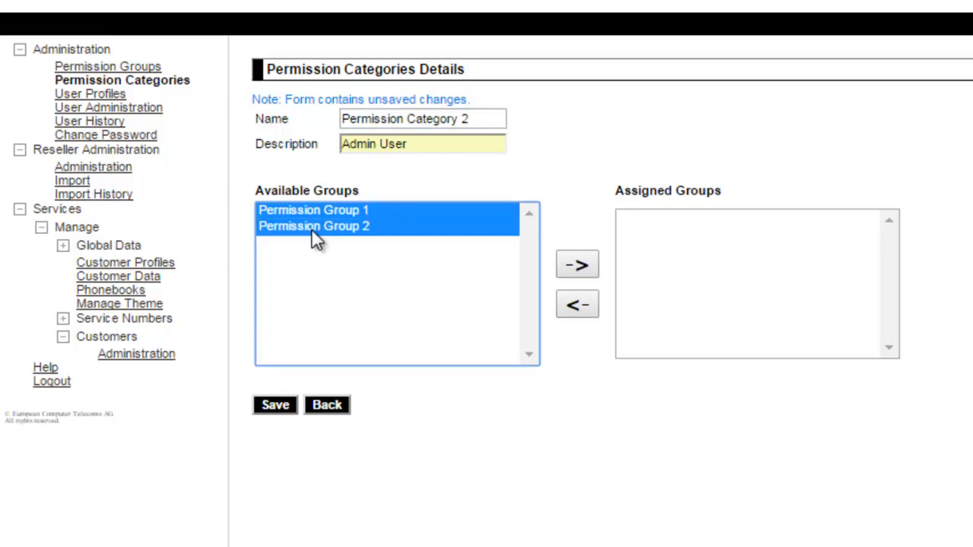
click(579, 267)
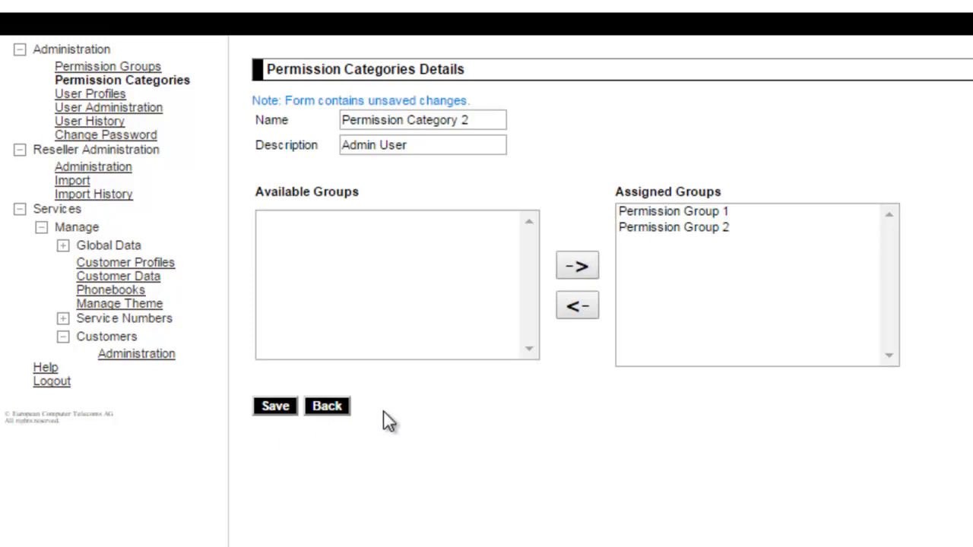
click(276, 407)
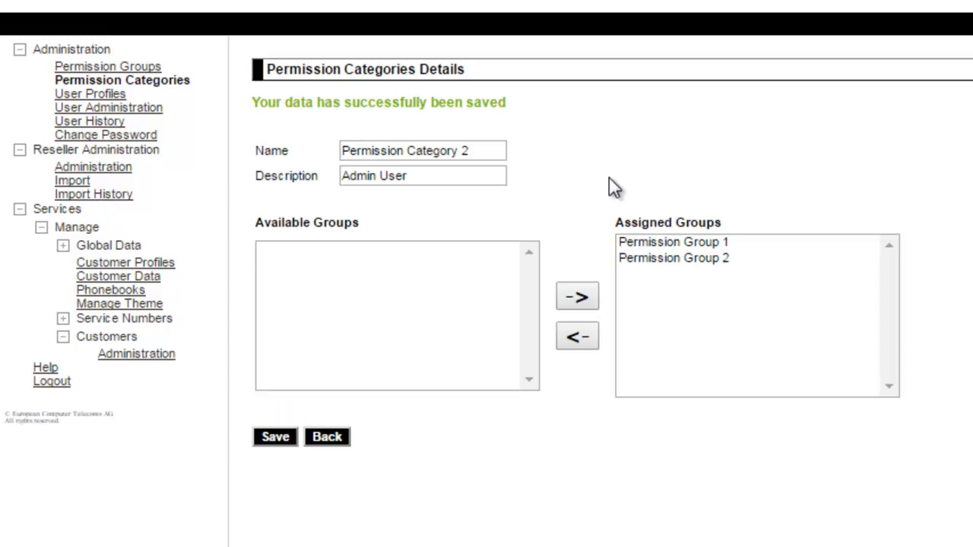
- Start a new user profile named "User Profile 2" with the description "Admin User"
click(104, 99)
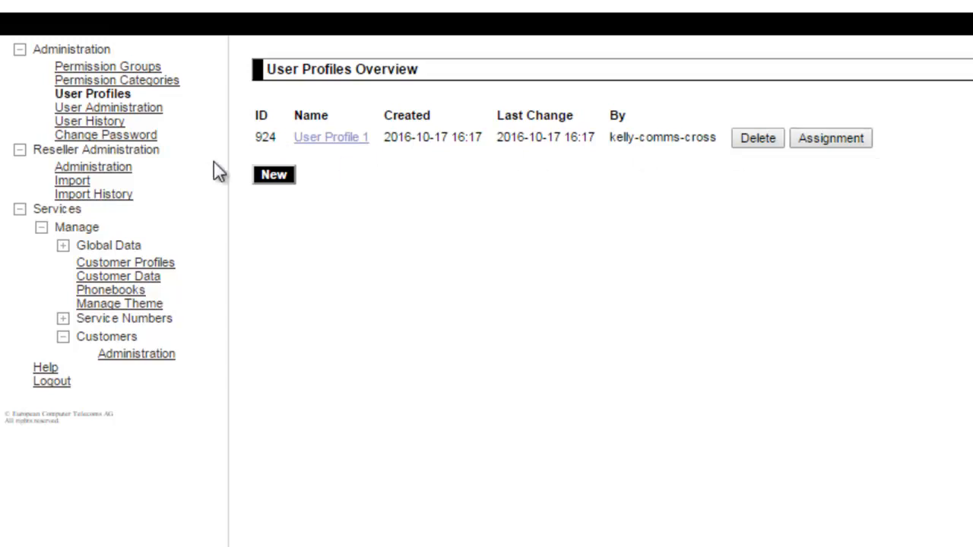
click(276, 175)
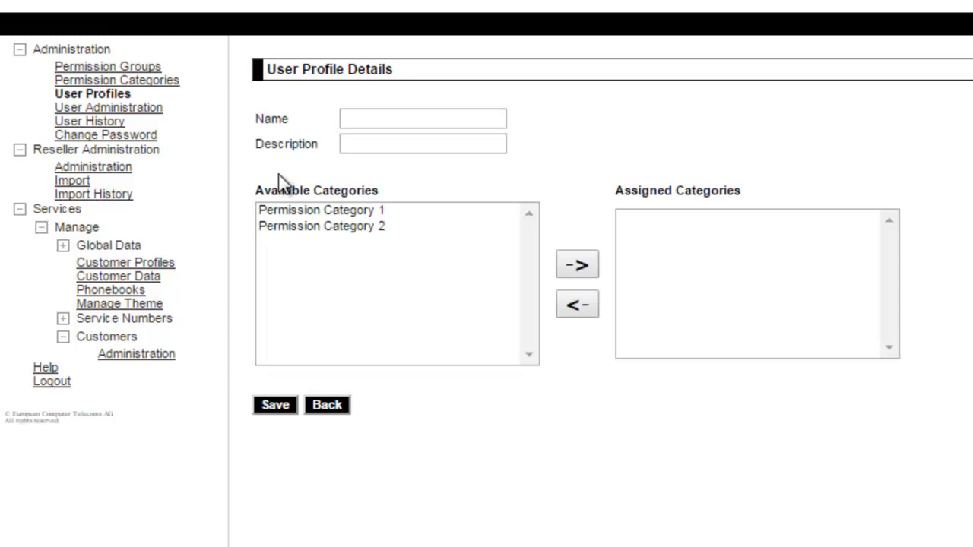
click(390, 118)
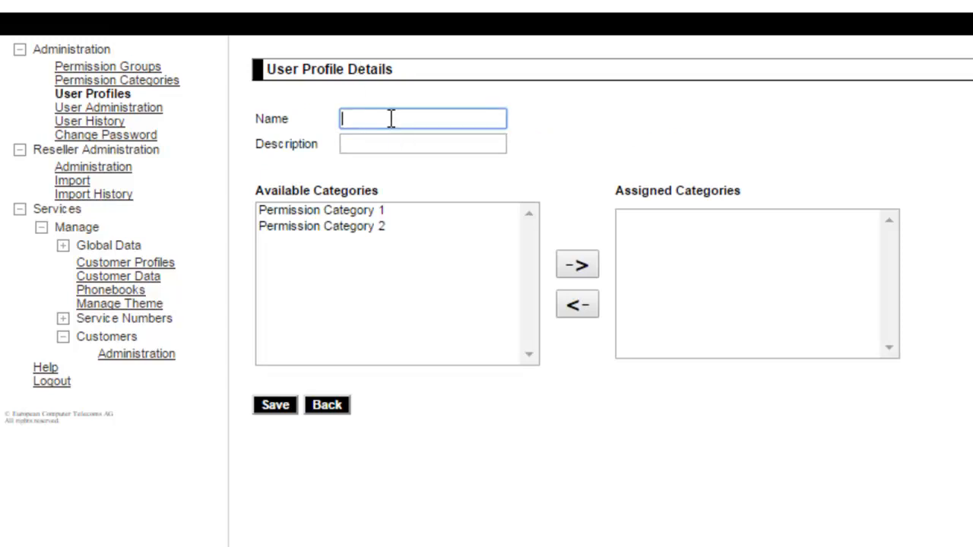
text(User Pr)
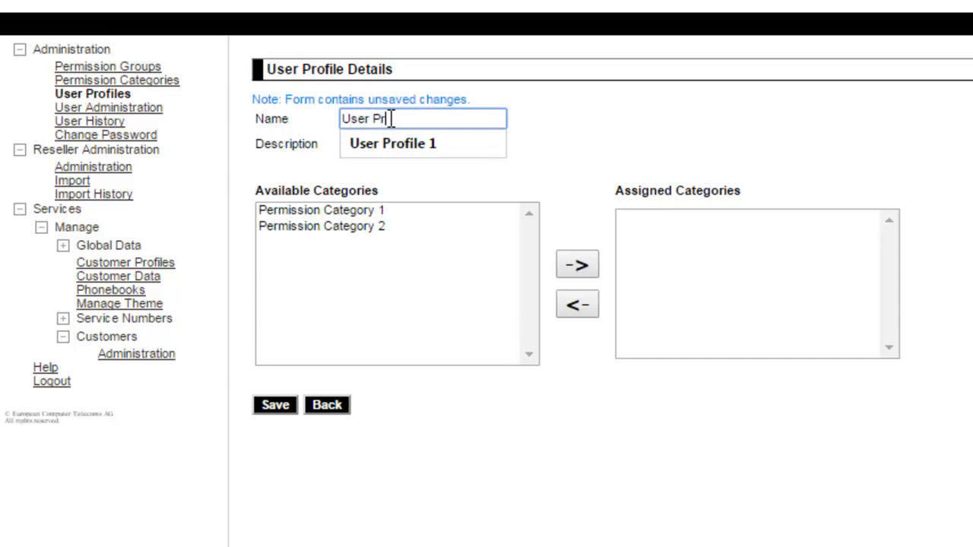
text(ofile 2)
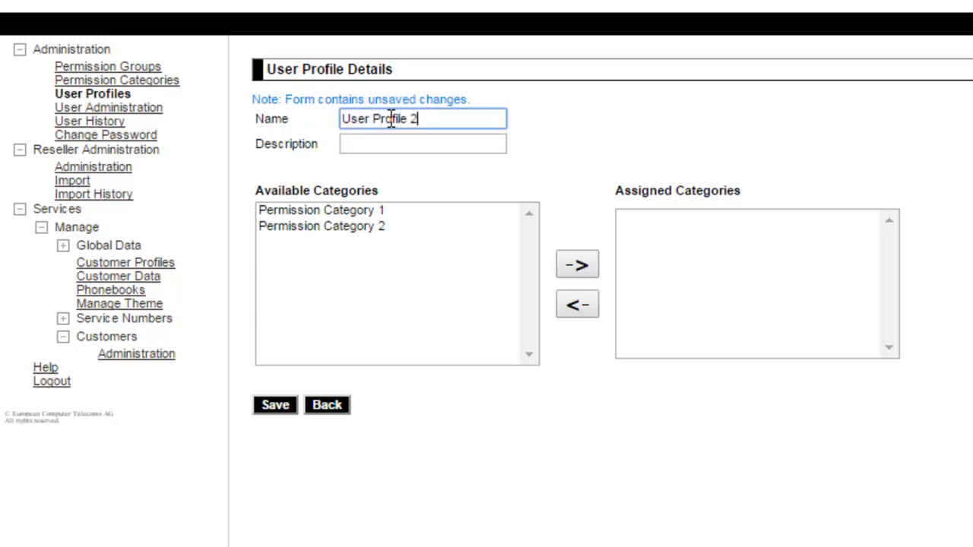
click(410, 142)
click(407, 144)
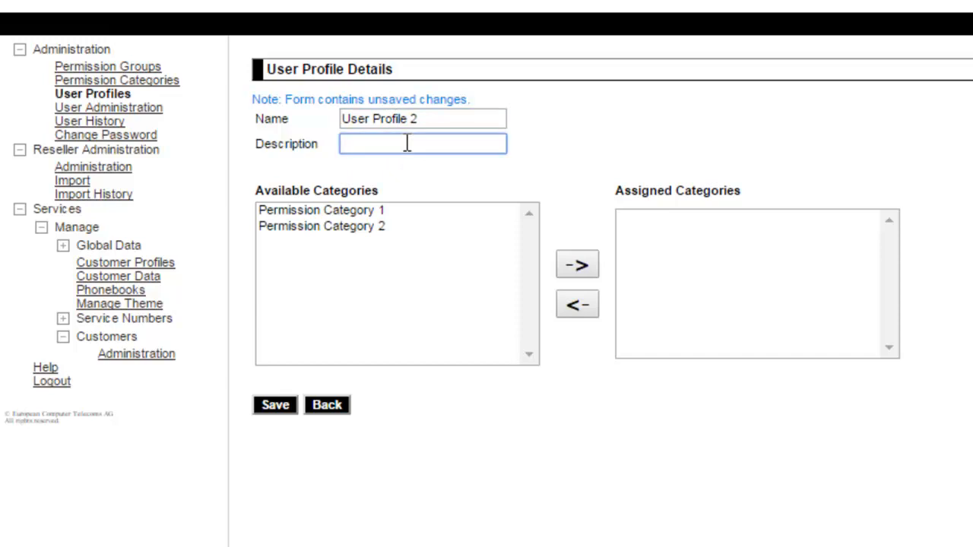
text(Admin User)
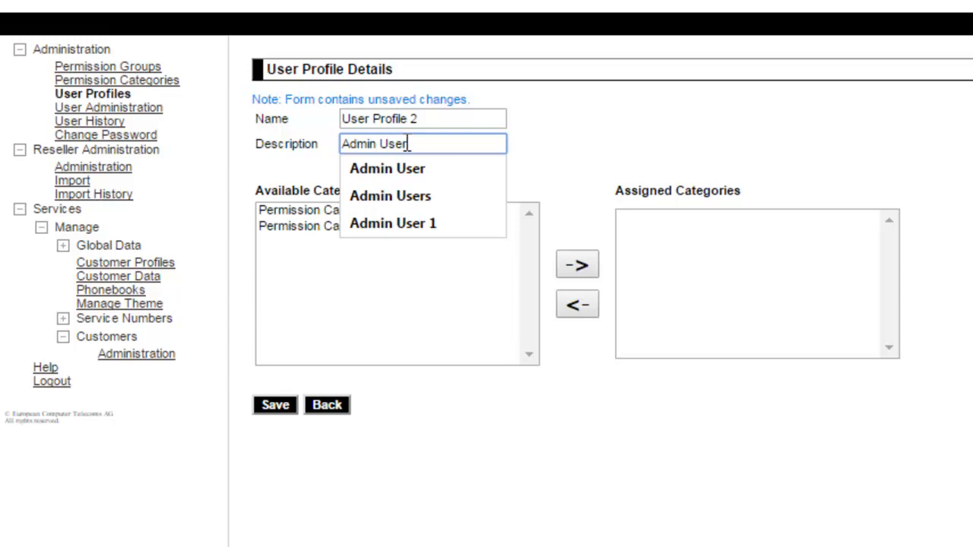
click(417, 169)
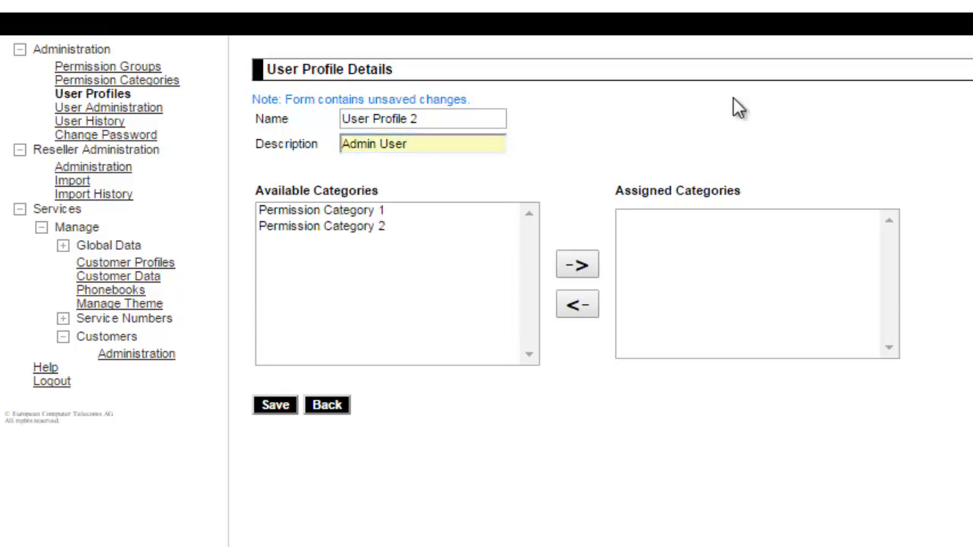
- Assign Permission Category 1 and Permission Category 2 to the new user profile, save it and return to the user profiles overview
click(327, 213)
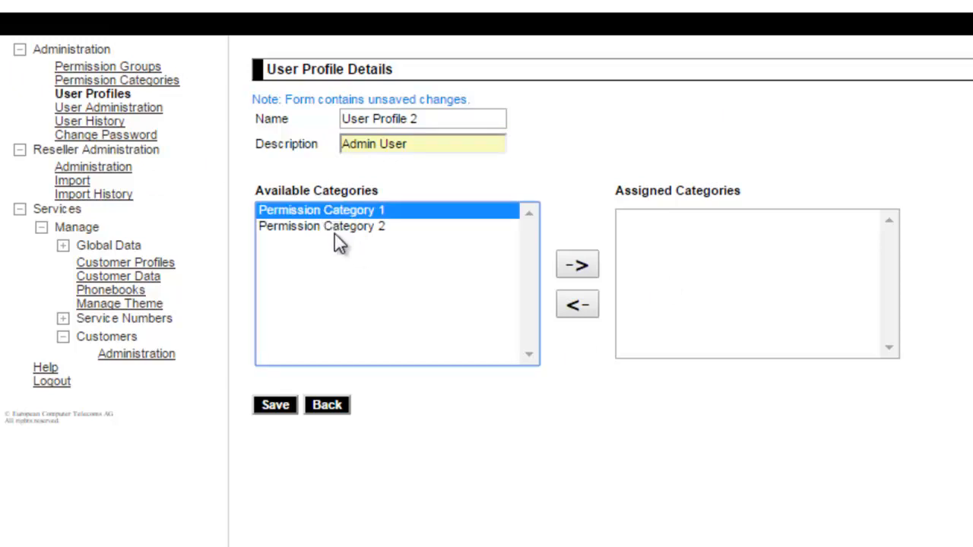
ctrl+click(335, 228)
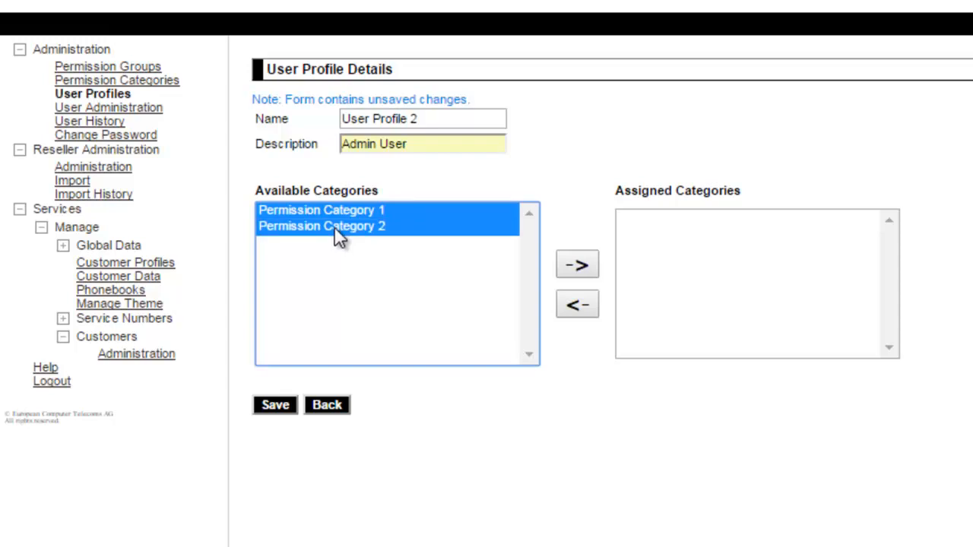
click(577, 265)
click(580, 271)
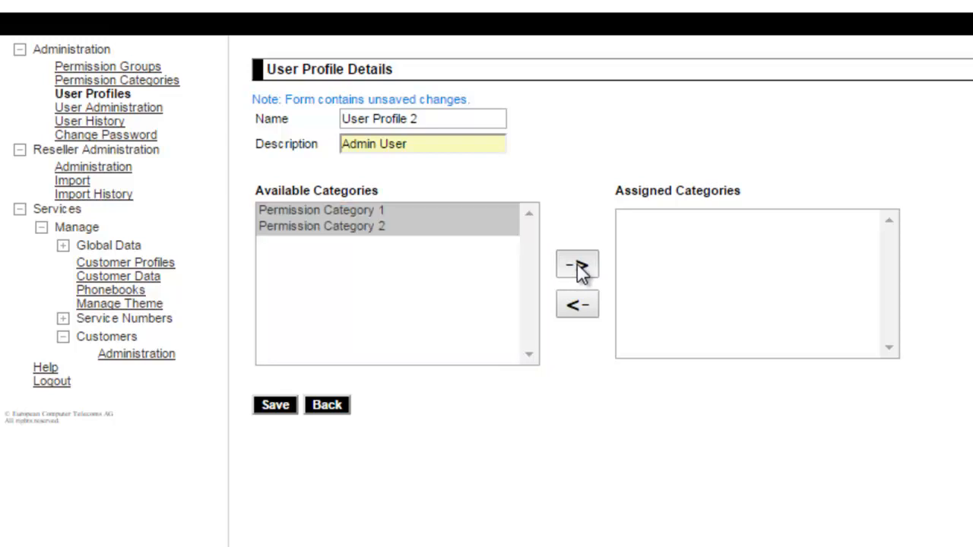
click(581, 271)
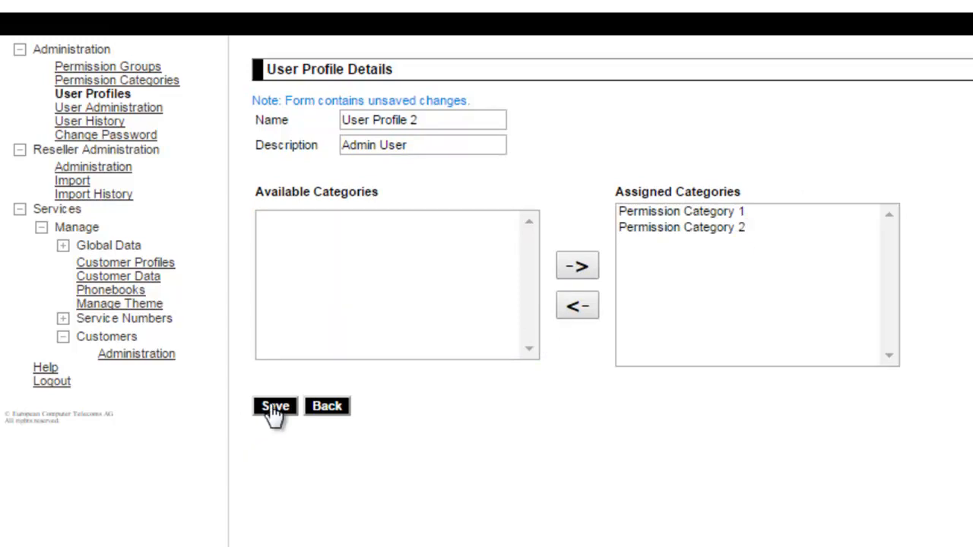
click(275, 408)
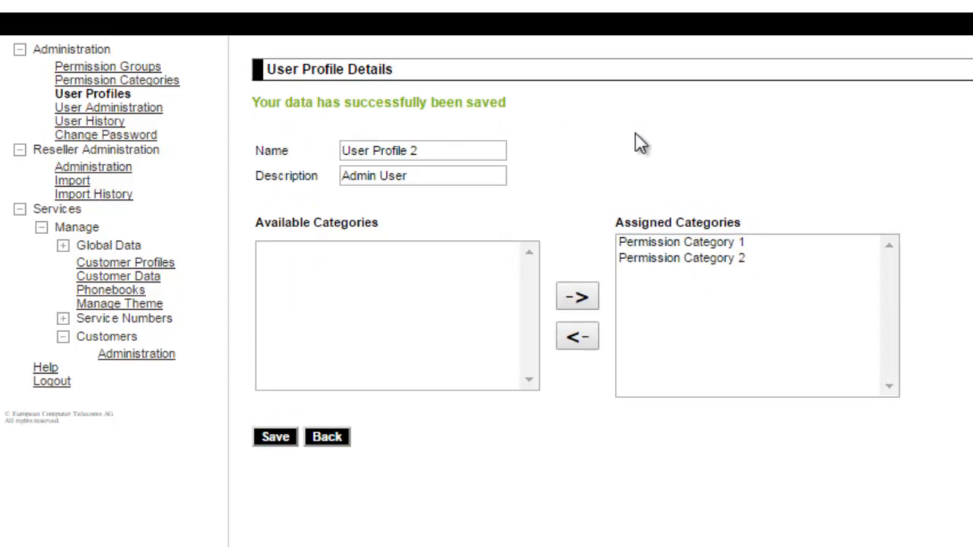
click(109, 102)
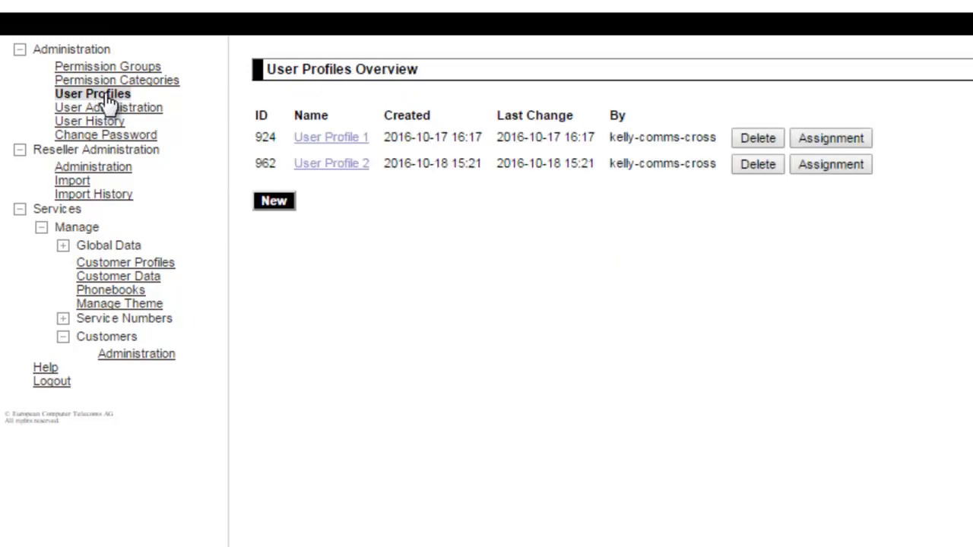